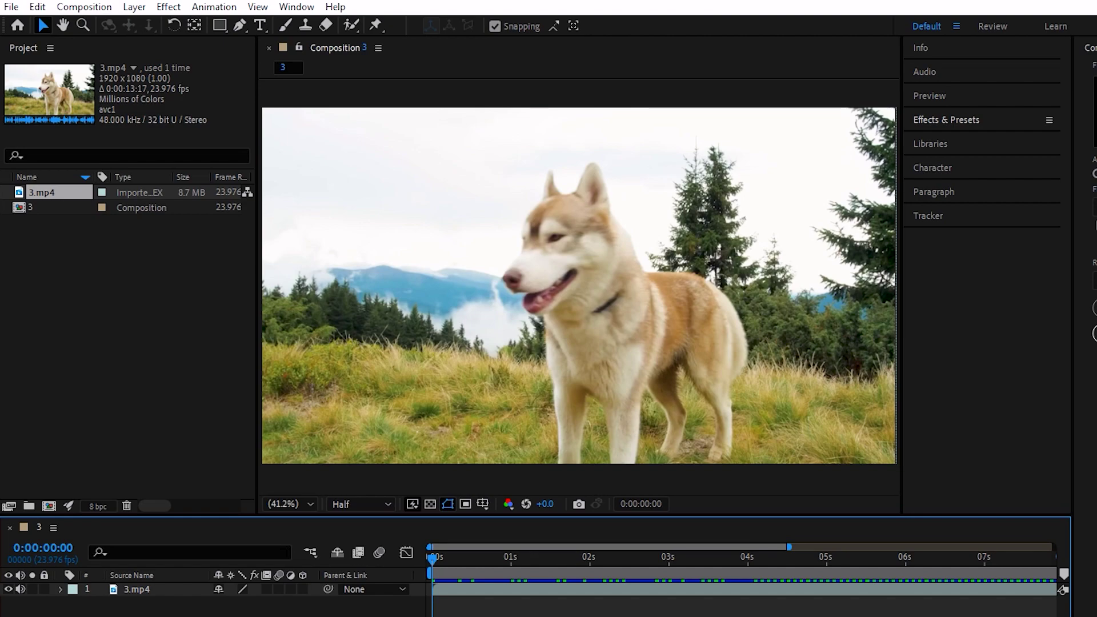
Apply Blur & Sharpen > Sharpen from Effects & Presets to the 3.mp4 husky layer.
left_click(153, 589)
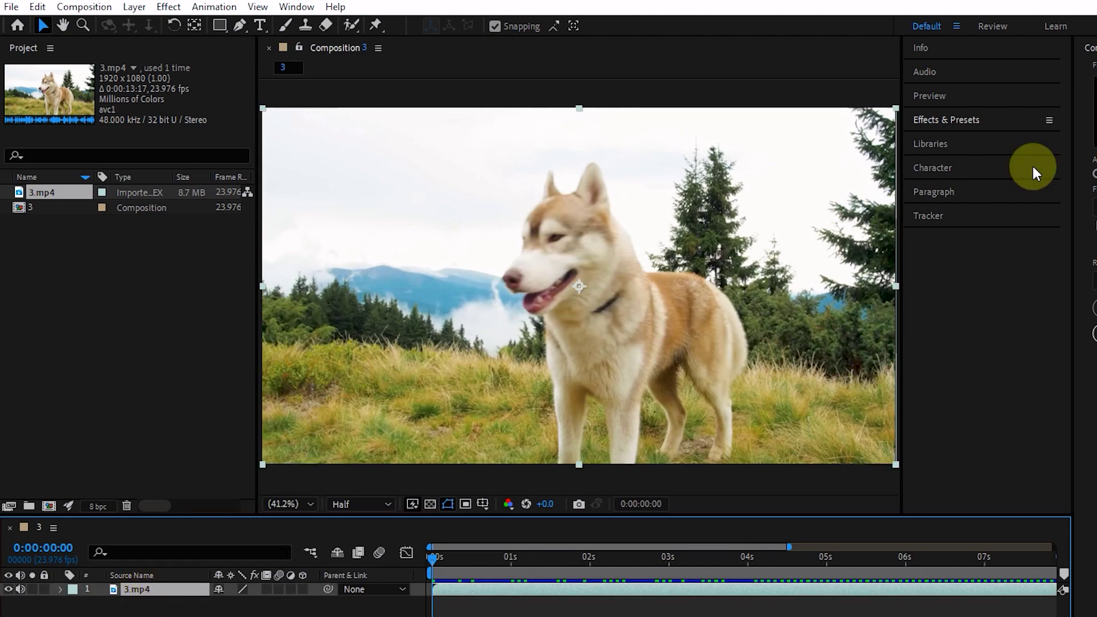
left_click(964, 121)
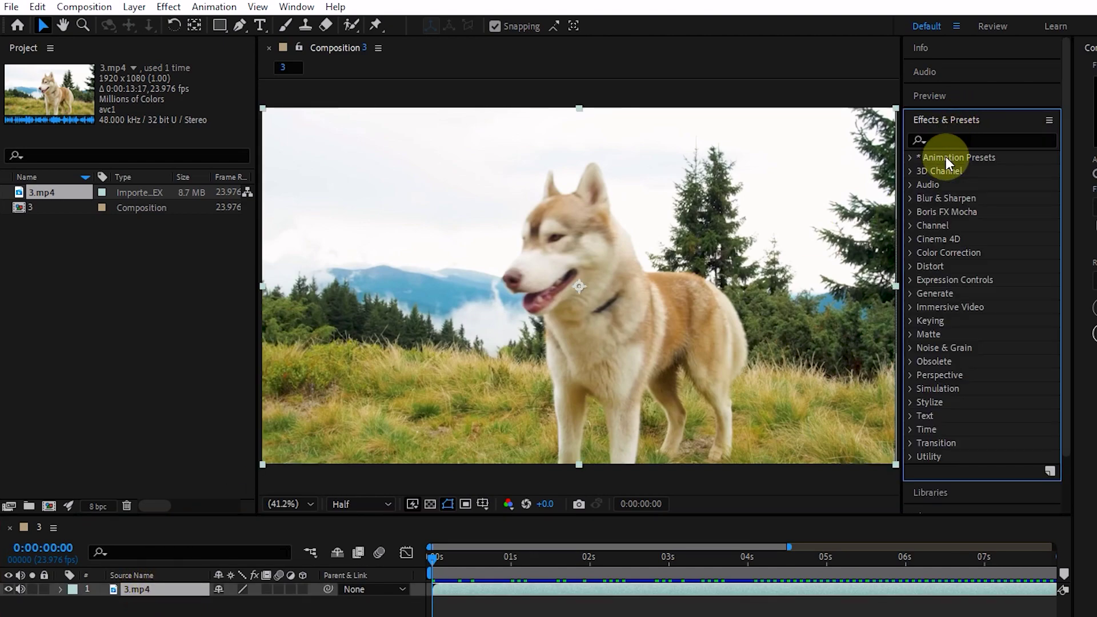
left_click(910, 199)
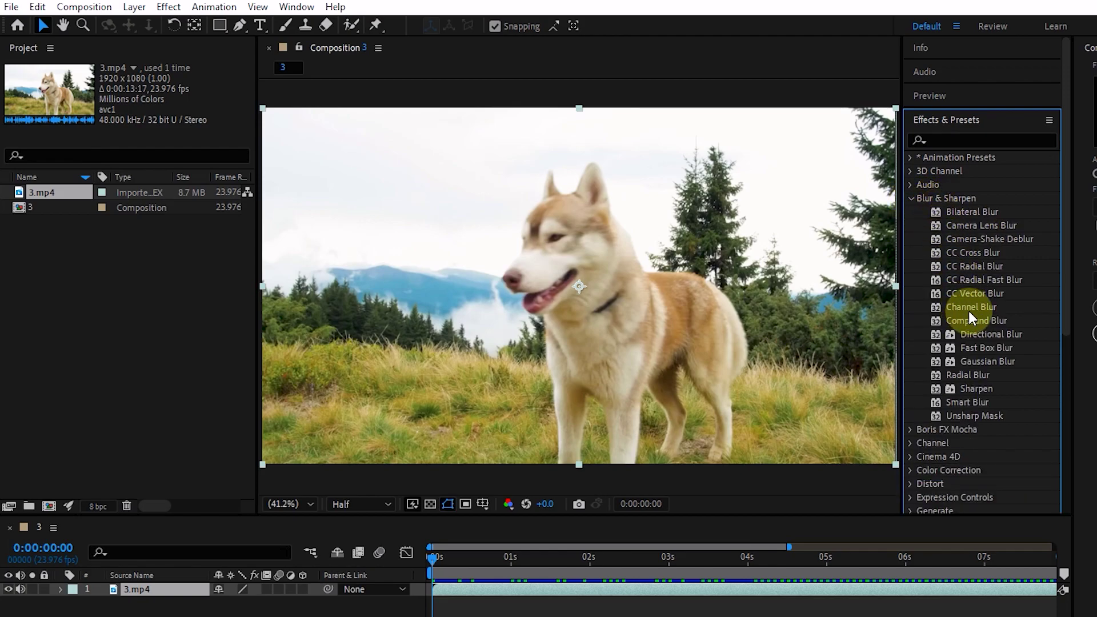
left_click_drag(975, 389, 629, 309)
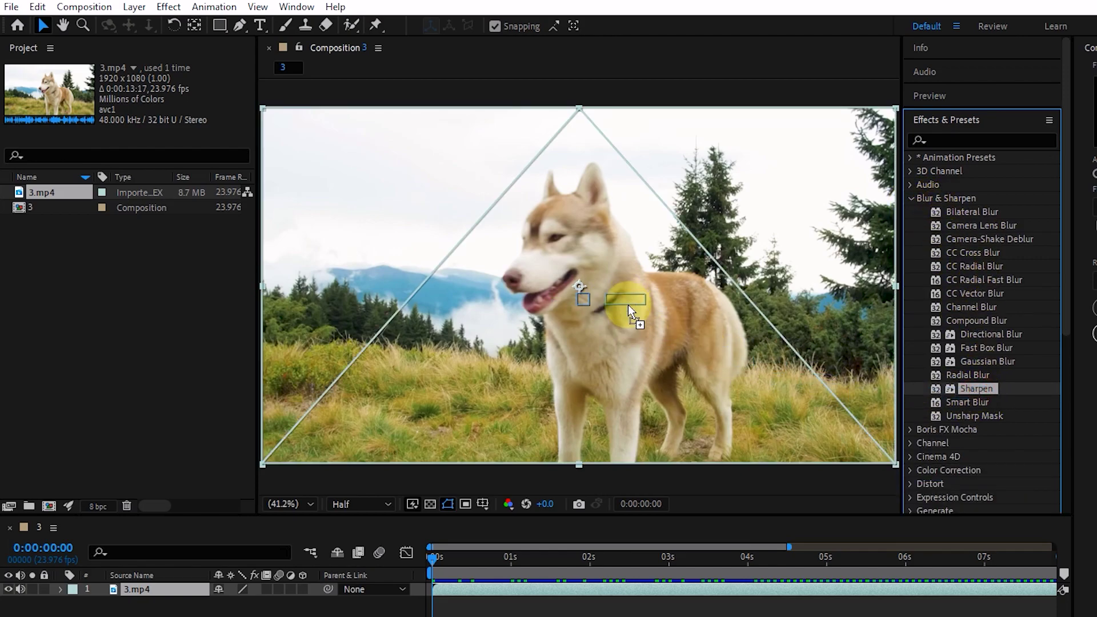
left_click_drag(554, 293, 170, 589)
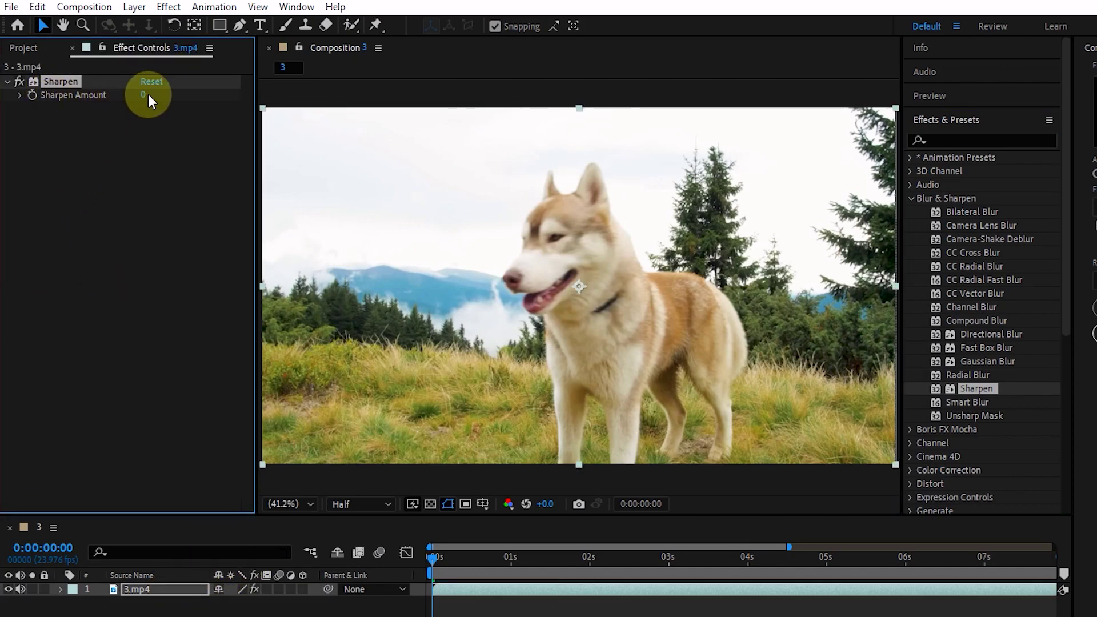
Raise Sharpen Amount to 49 while inspecting the husky's face, then toggle it to compare.
left_click_drag(146, 92, 172, 98)
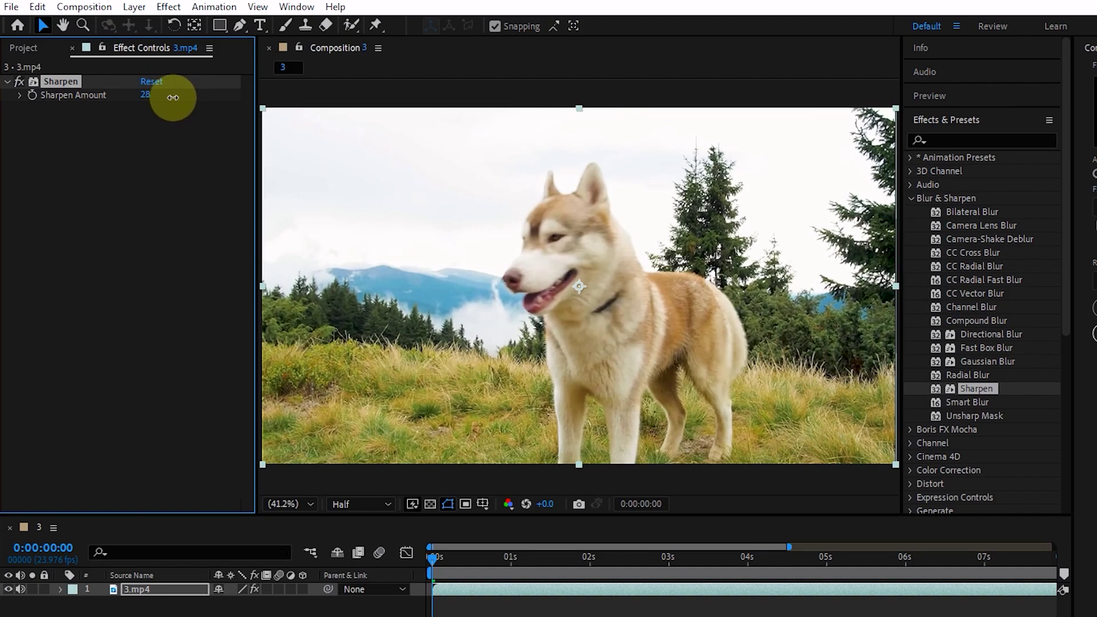
scroll(409, 382, "up", 3)
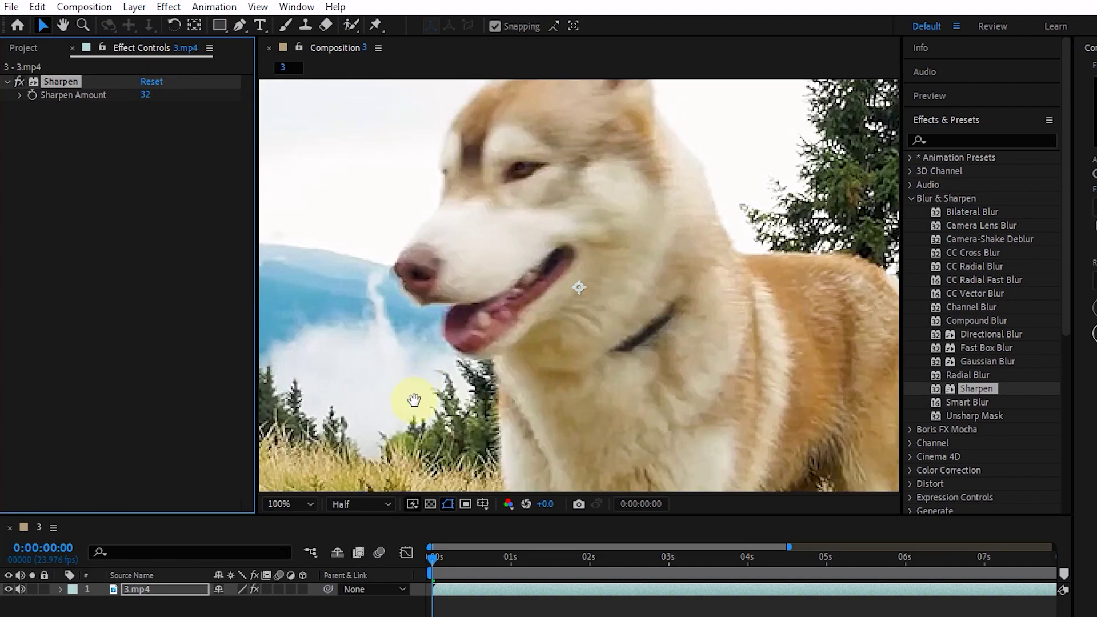
left_click_drag(417, 382, 419, 220)
key("v")
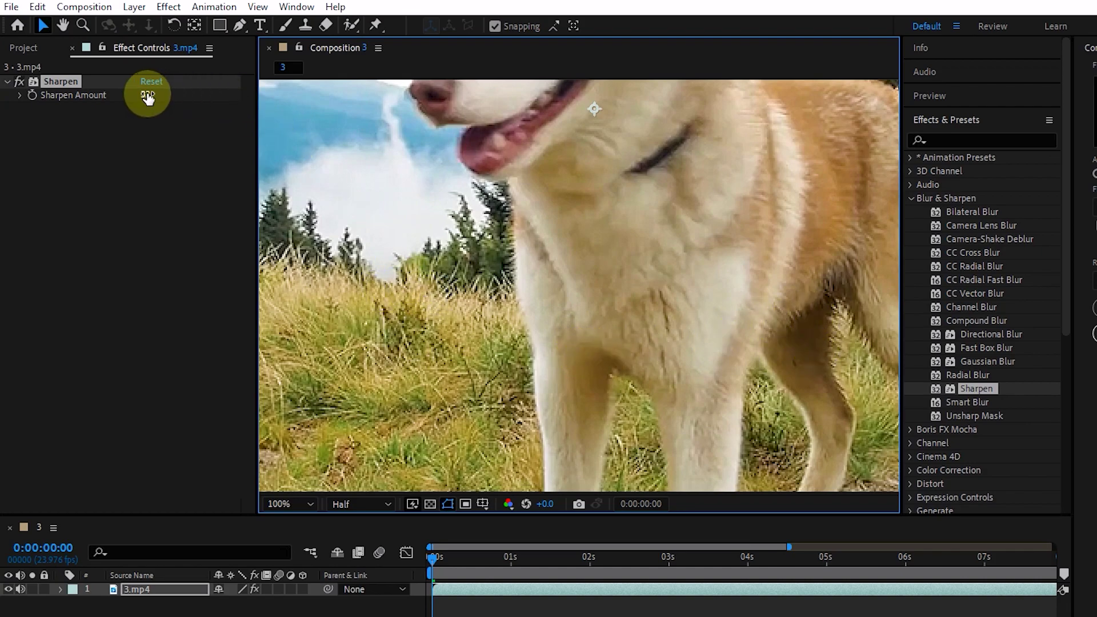
mouse_move(147, 95)
left_mouse_down()
mouse_move(118, 103)
mouse_move(148, 99)
mouse_move(134, 110)
mouse_move(159, 110)
mouse_move(133, 113)
mouse_move(156, 111)
left_mouse_up()
left_click(36, 80)
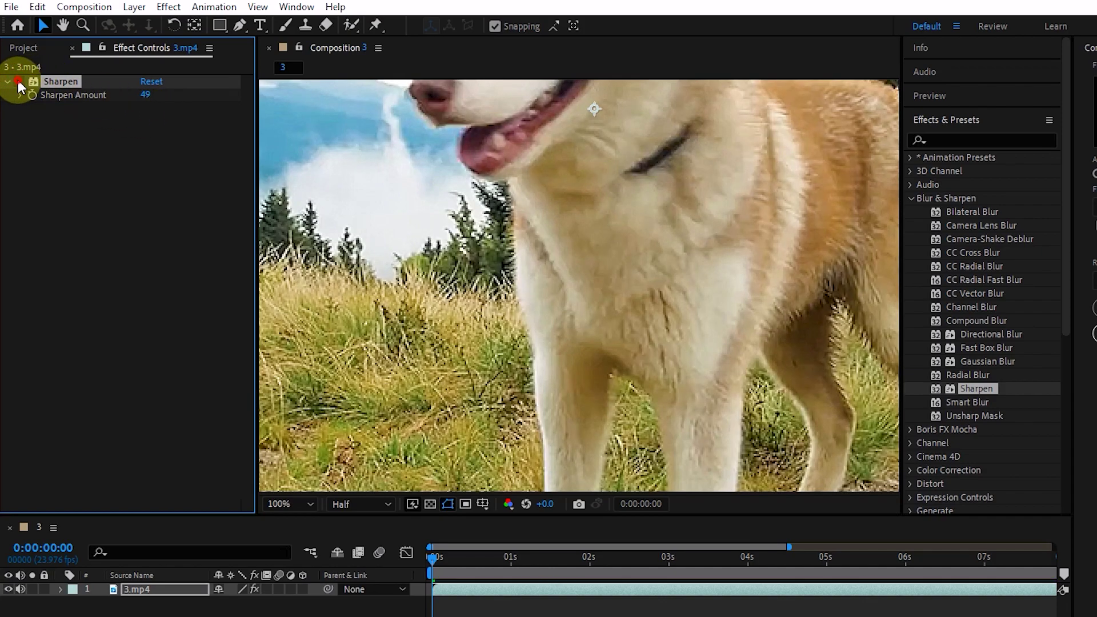
left_click(19, 82)
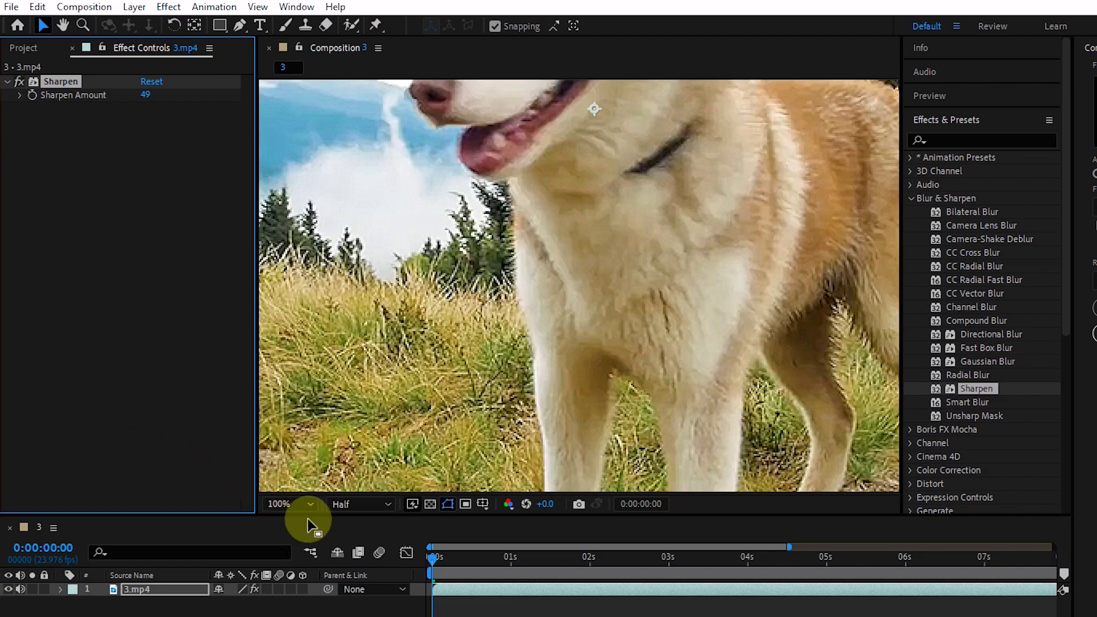
Fit the frame in the viewer, delete Sharpen, and apply Unsharp Mask to the husky clip.
left_click(280, 503)
left_click(286, 517)
left_click(67, 80)
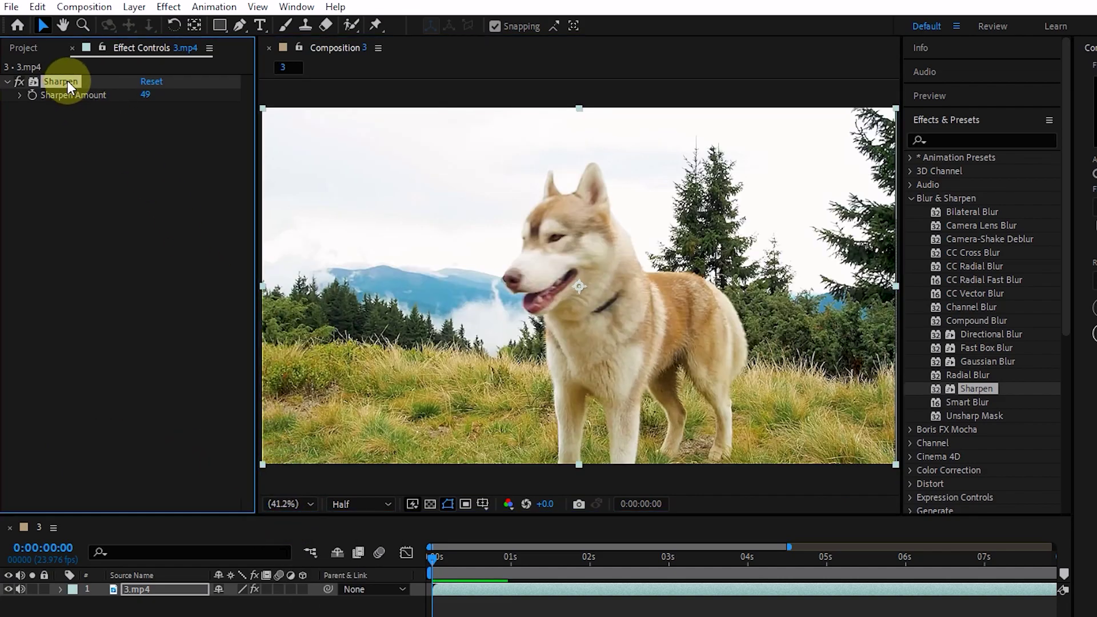
key("Delete")
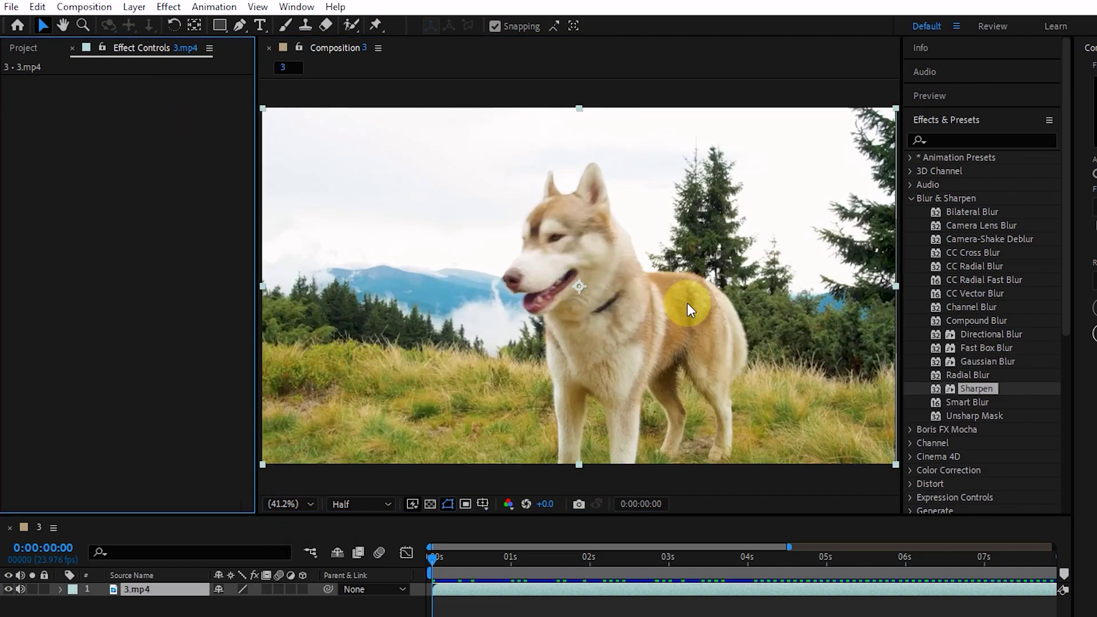
left_click_drag(970, 414, 552, 305)
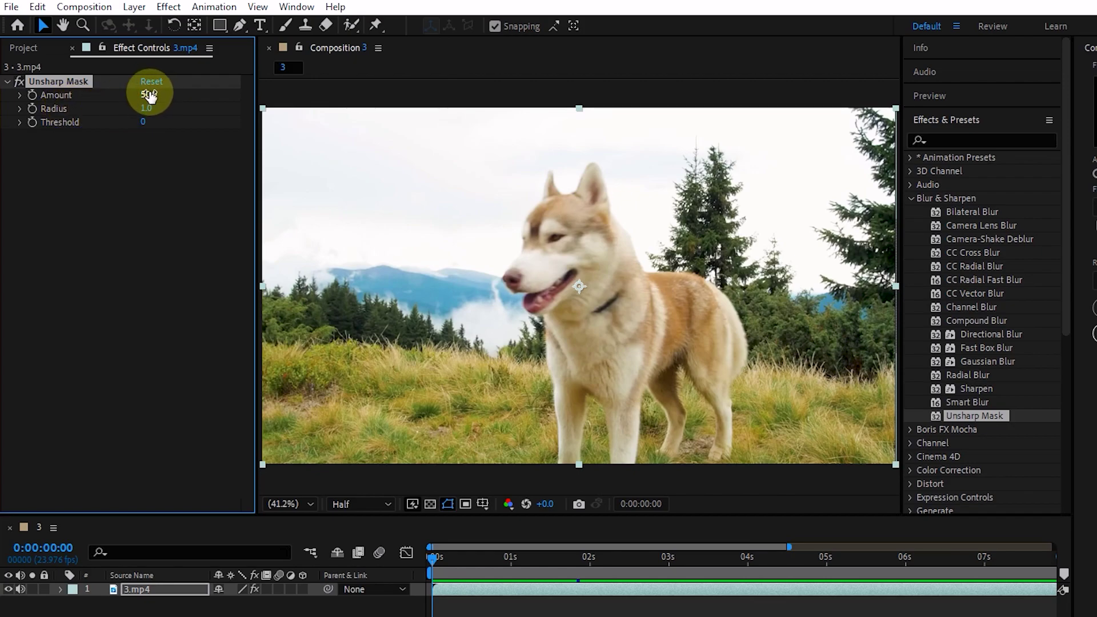
Set Unsharp Mask Amount to 252 and Radius to 3.5, checking the legs and grass.
left_click_drag(150, 112, 301, 137)
scroll(441, 374, "up", 3)
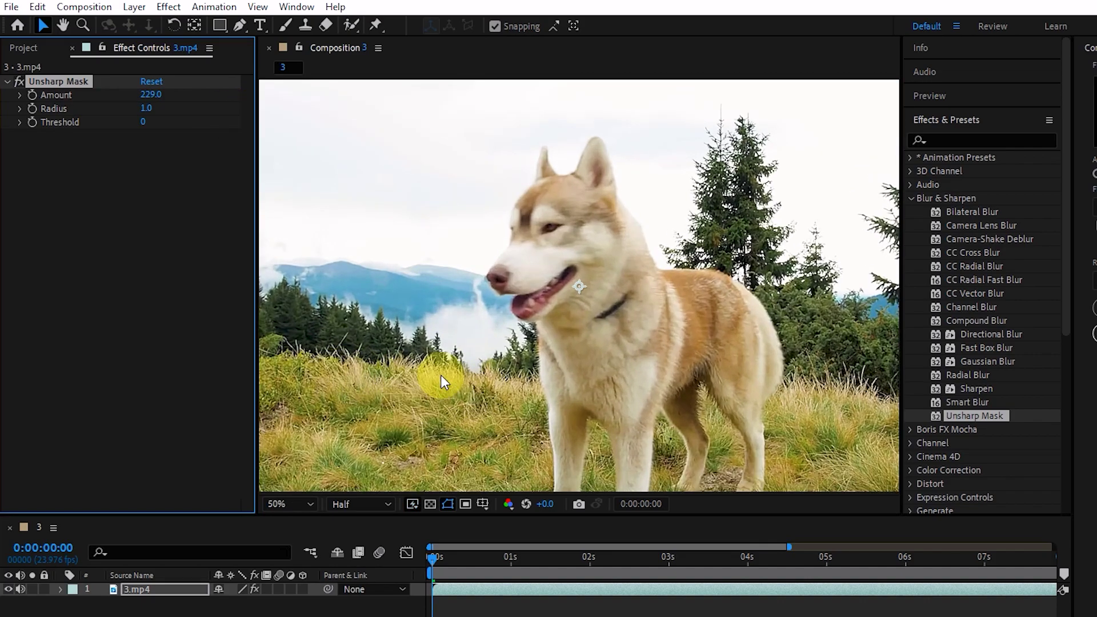
key("space")
left_click_drag(534, 250, 563, 182)
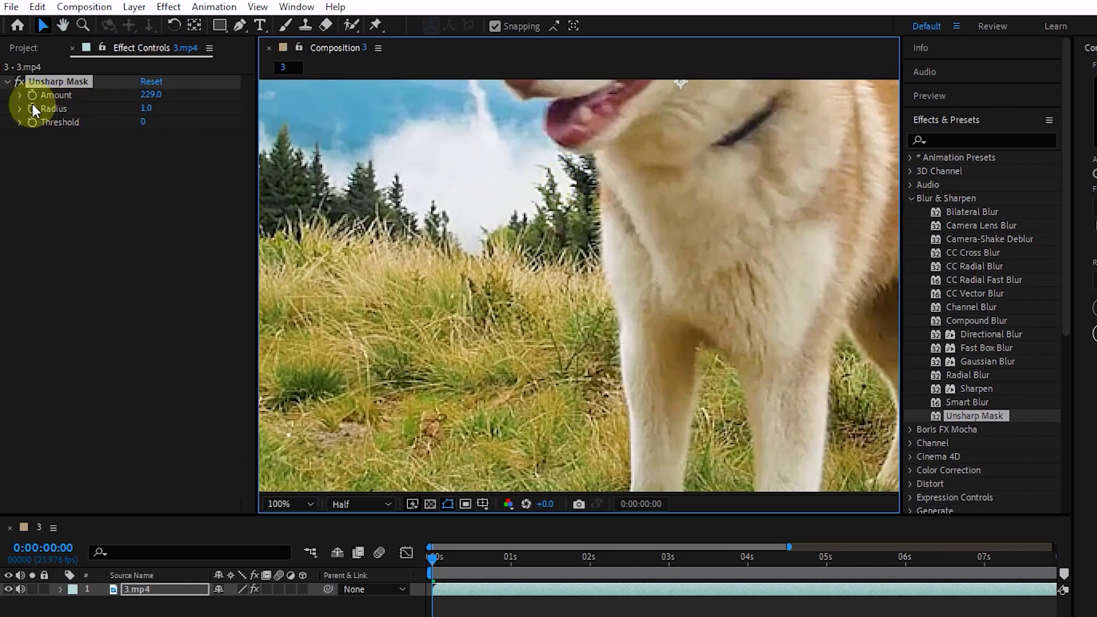
mouse_move(158, 105)
left_mouse_down()
mouse_move(152, 94)
mouse_move(19, 93)
mouse_move(110, 113)
mouse_move(177, 108)
left_mouse_up()
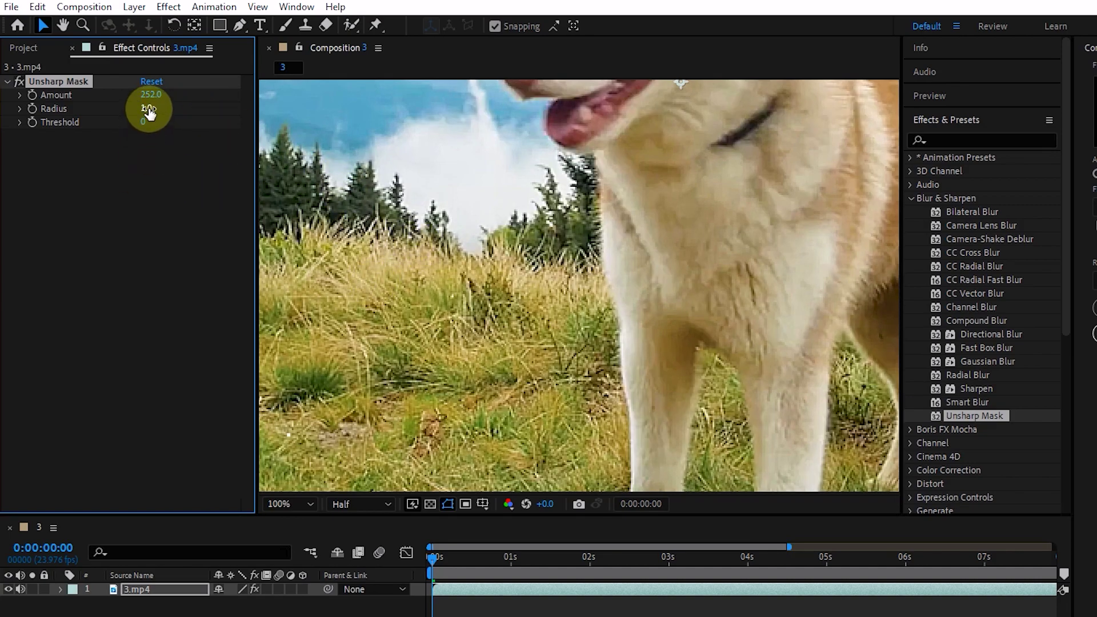
left_click_drag(147, 108, 170, 110)
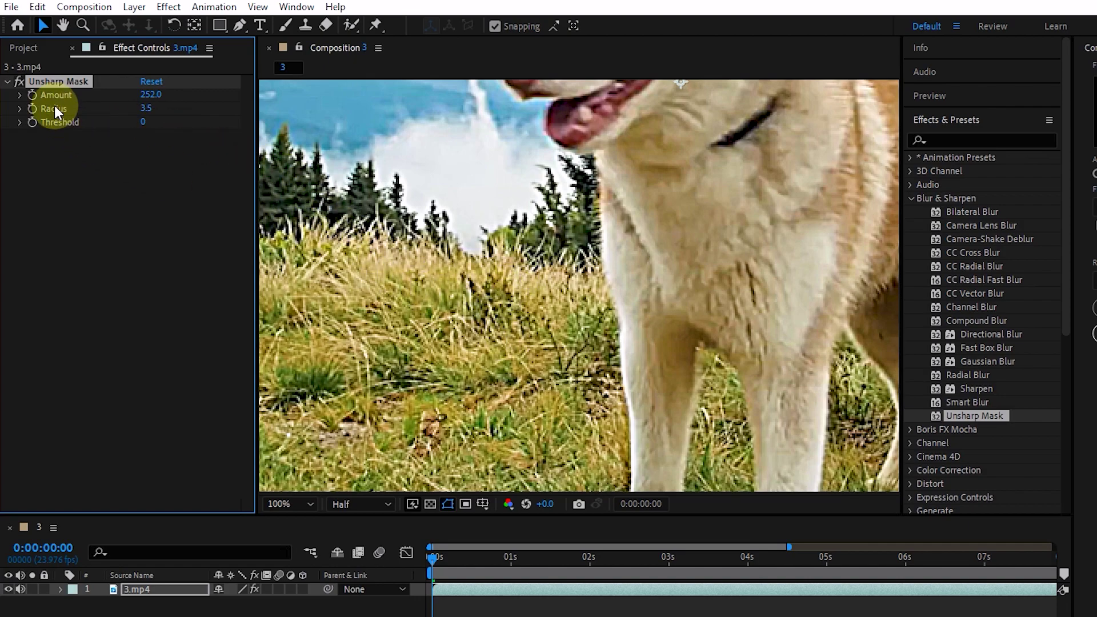
Toggle Unsharp Mask off and on twice to compare, then fit the frame in the viewer.
left_click(18, 82)
left_click(19, 82)
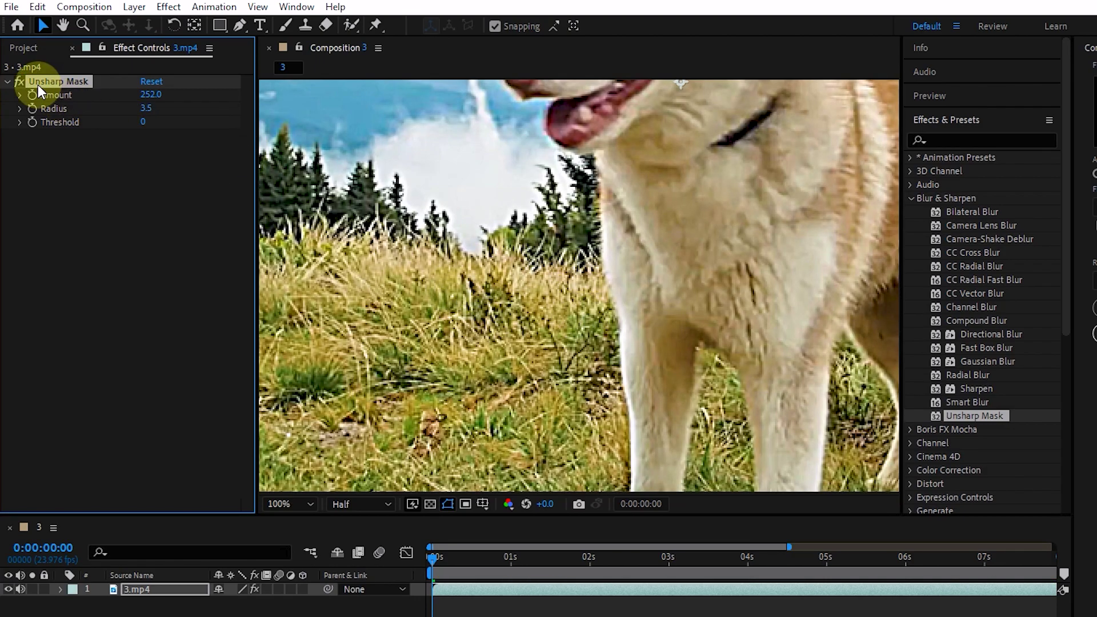
left_click(19, 82)
left_click(18, 83)
left_click(291, 504)
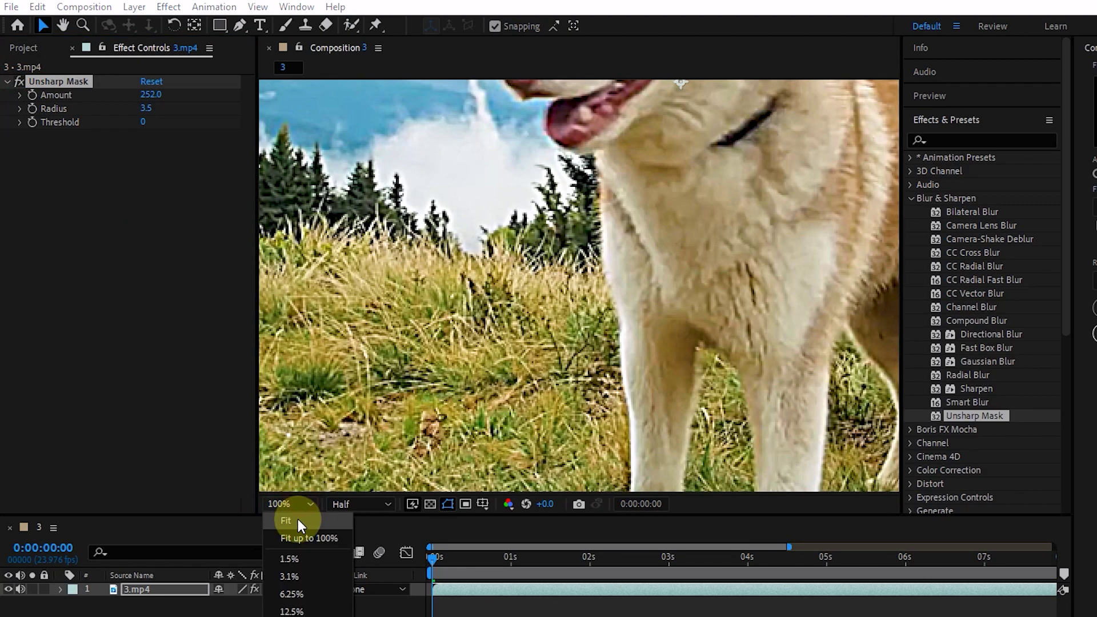
left_click(297, 522)
left_click(163, 145)
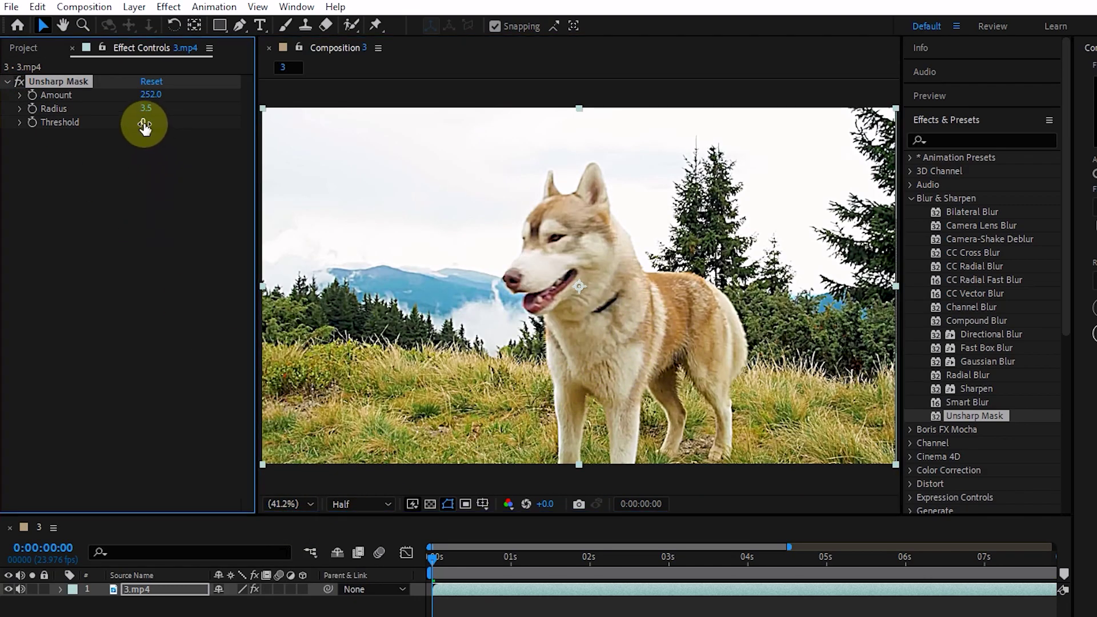
Scrub the Unsharp Mask Threshold, leaving it at 0.
left_click_drag(144, 127, 65, 150)
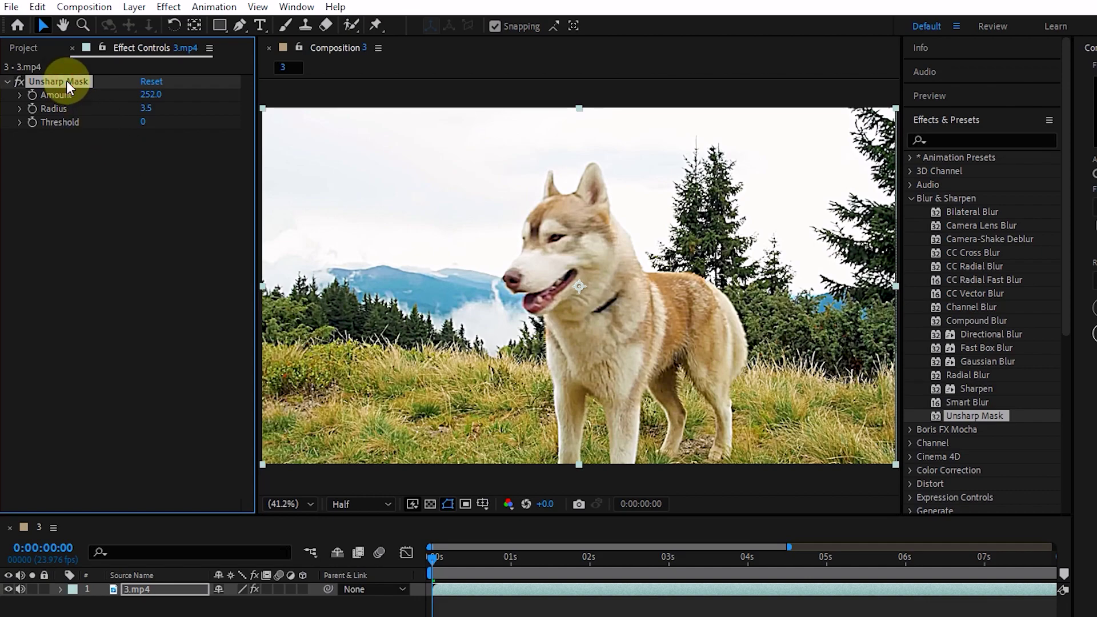
Replace Unsharp Mask with Gaussian Blur at Blurriness 28.6 and toggle it to compare.
key("Delete")
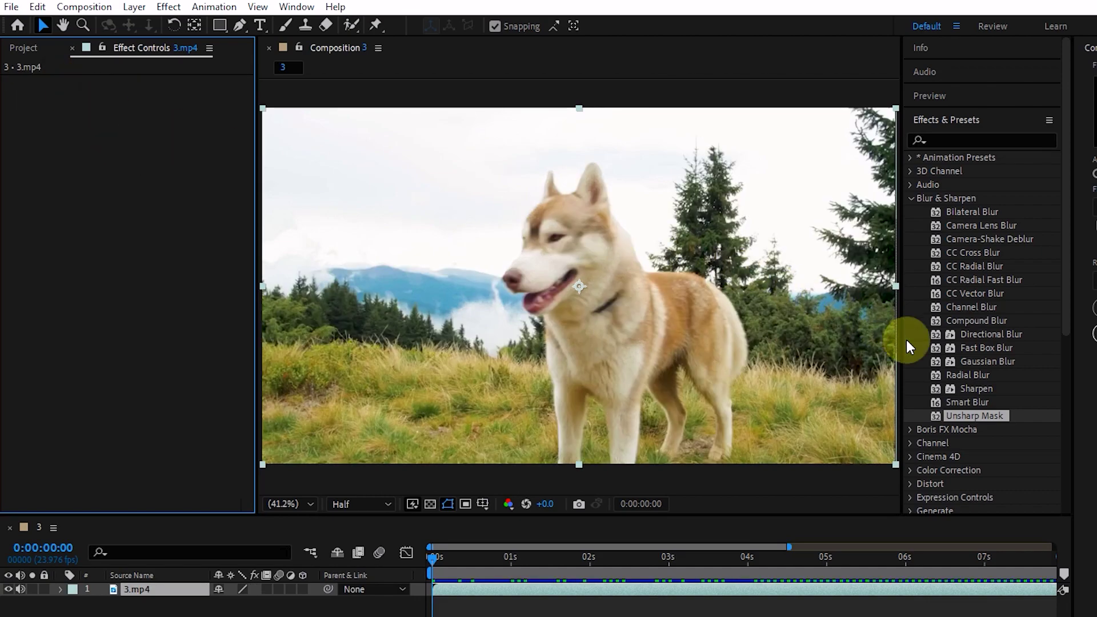
left_click_drag(971, 361, 577, 324)
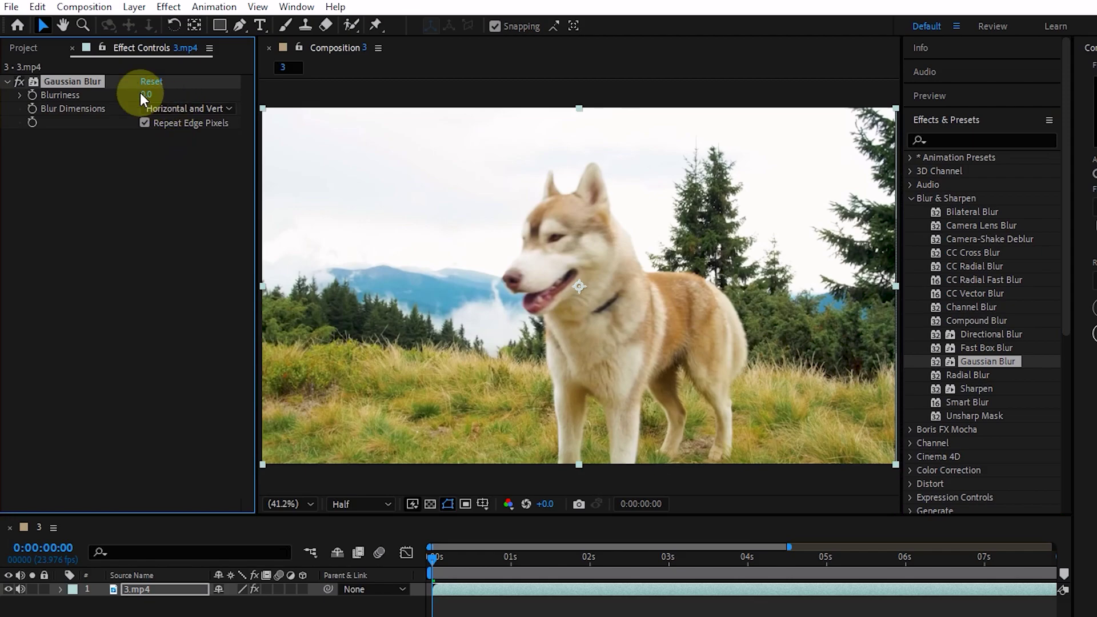
left_click_drag(148, 96, 375, 139)
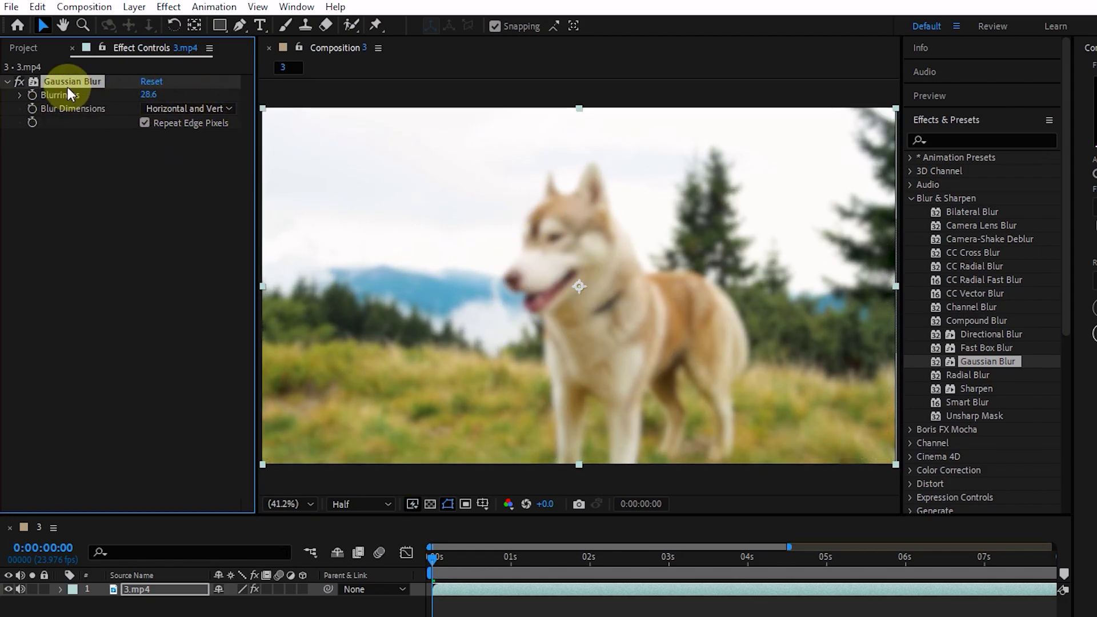
left_click(18, 81)
left_click(18, 81)
left_click(18, 81)
left_click(18, 81)
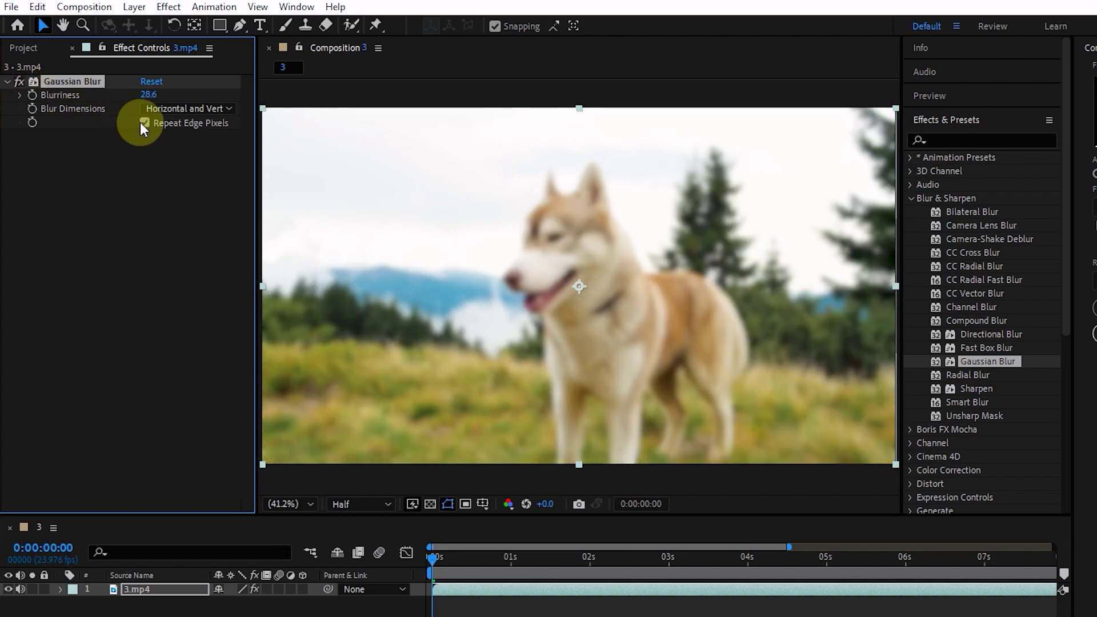
Try Horizontal-only and Vertical-only Blur Dimensions, then return to Horizontal and Vertical.
left_click(164, 109)
left_click(183, 144)
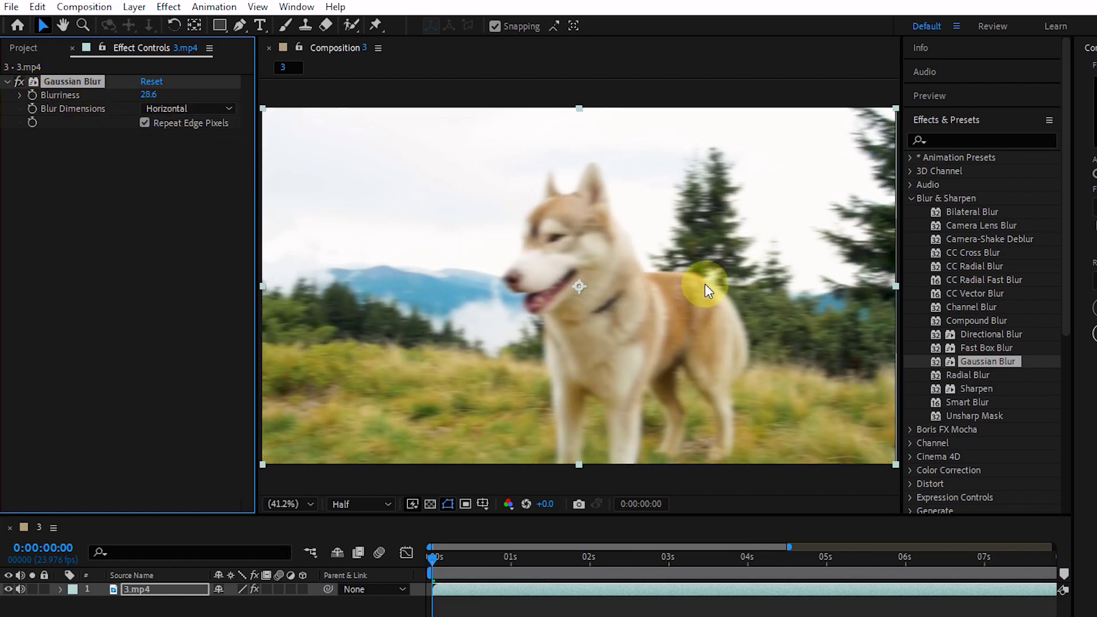
scroll(558, 307, "up", 1)
left_click(179, 107)
left_click(182, 161)
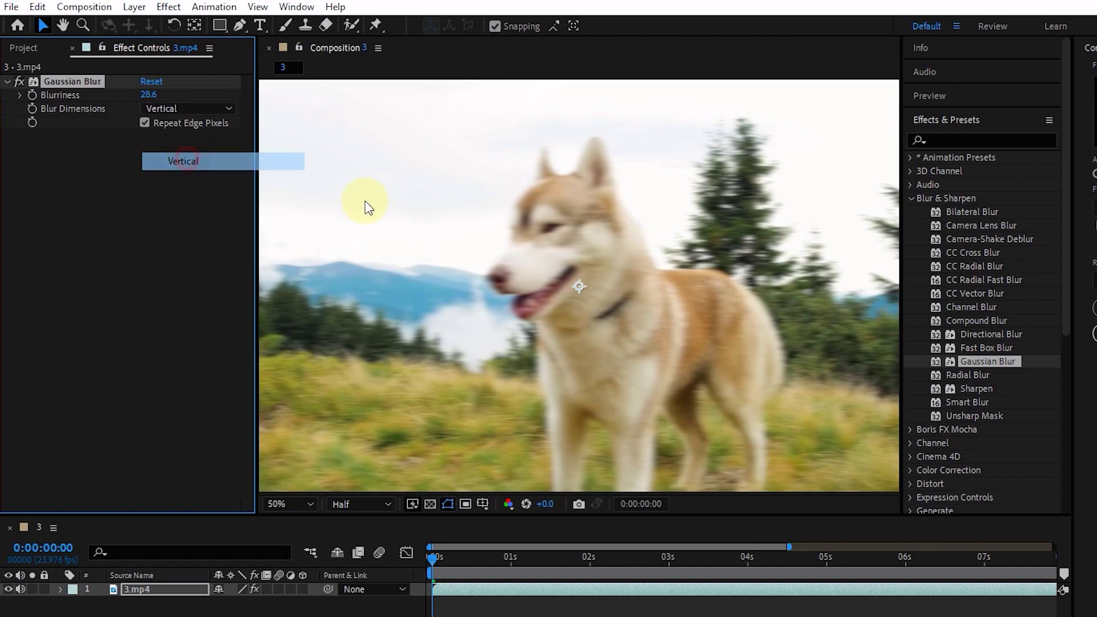
left_click(169, 112)
left_click(168, 123)
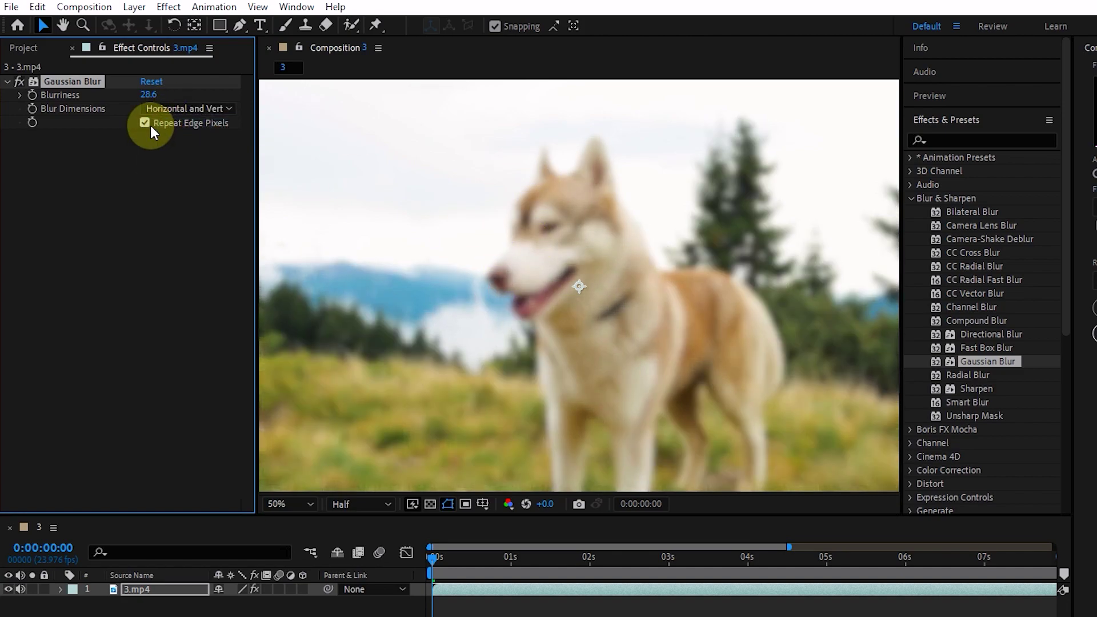
Toggle Repeat Edge Pixels to compare frame edges at Fit view, leaving it on.
left_click(144, 122)
left_click(144, 123)
left_click(292, 503)
left_click(296, 511)
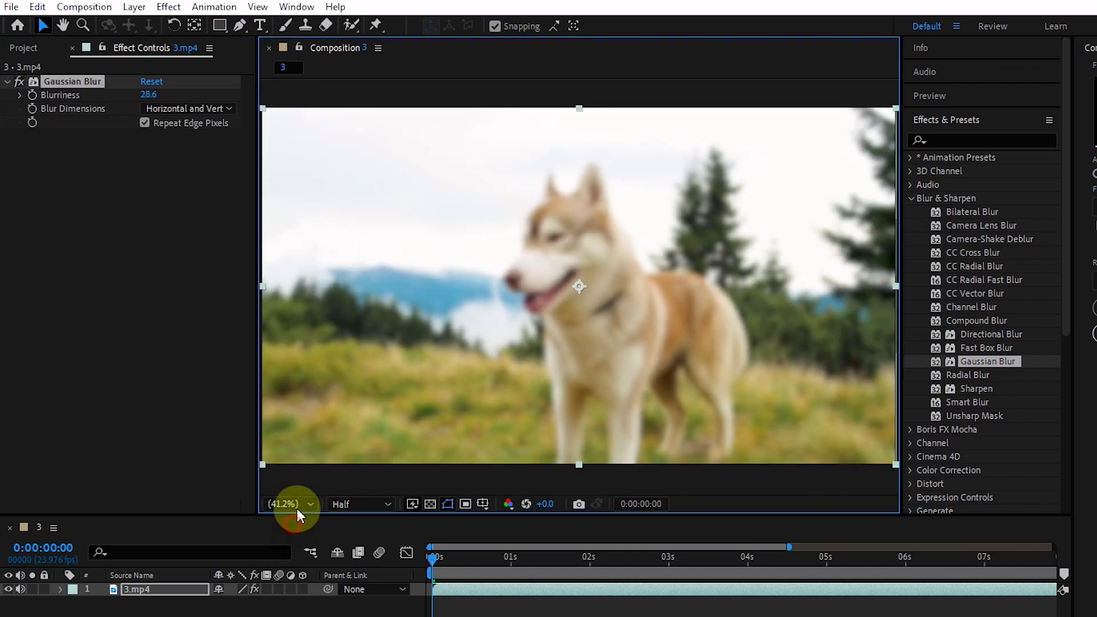
left_click(145, 124)
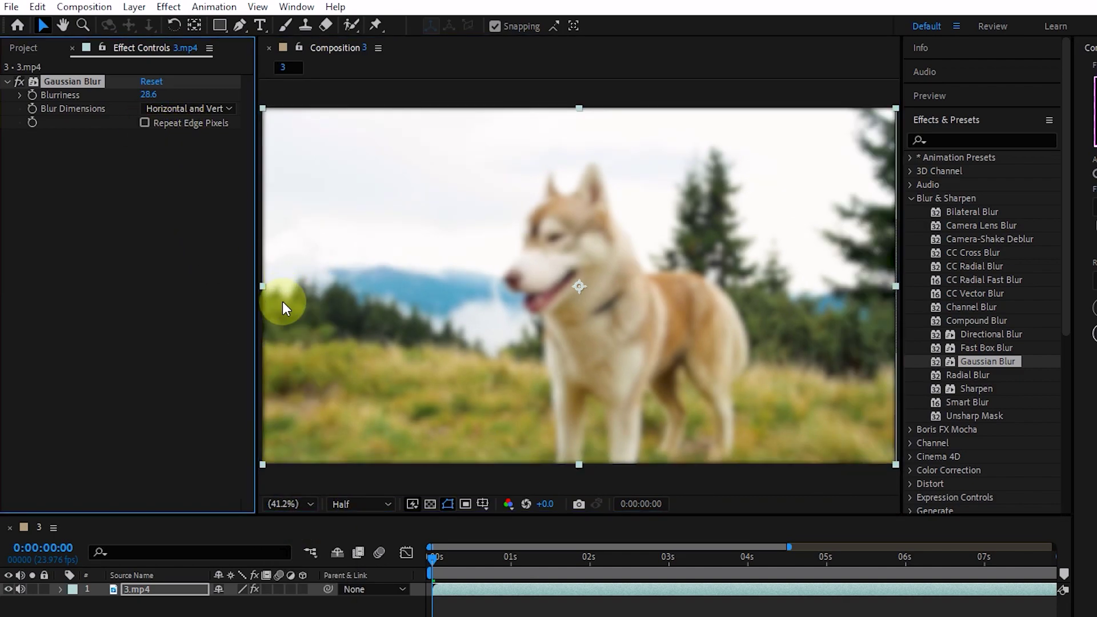
left_click(149, 119)
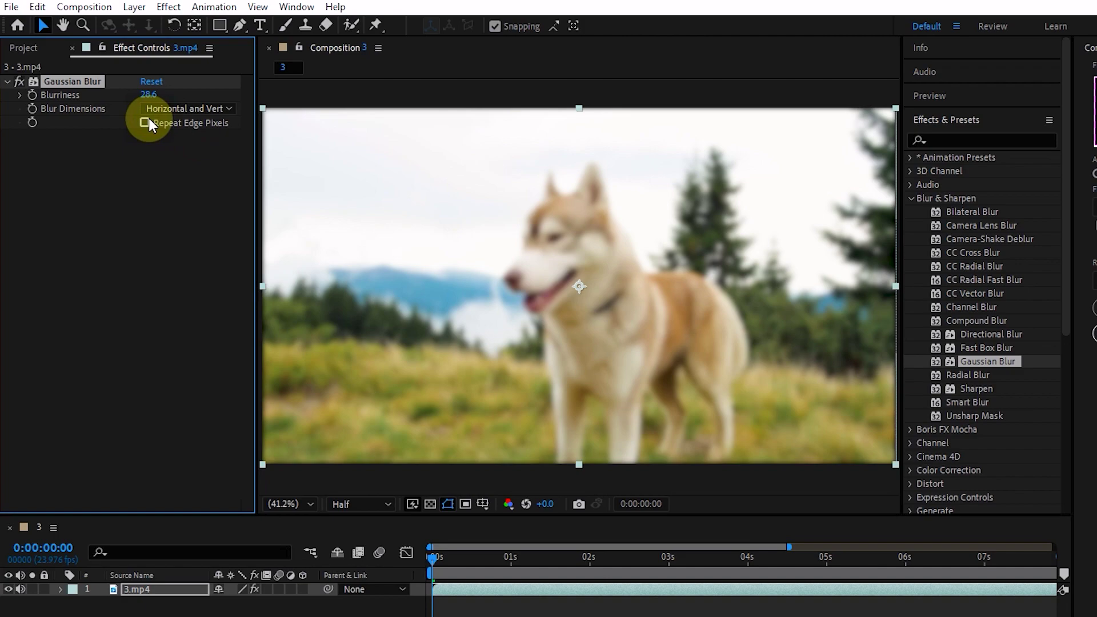
left_click(71, 77)
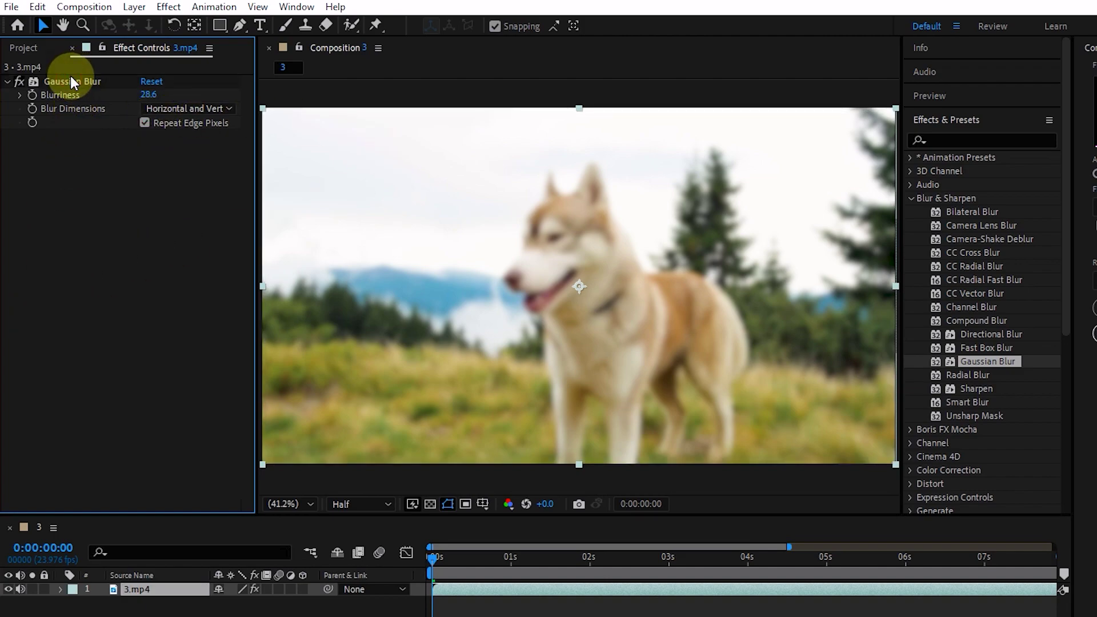
Delete the Gaussian Blur and apply Fast Box Blur to the husky clip.
left_click(70, 79)
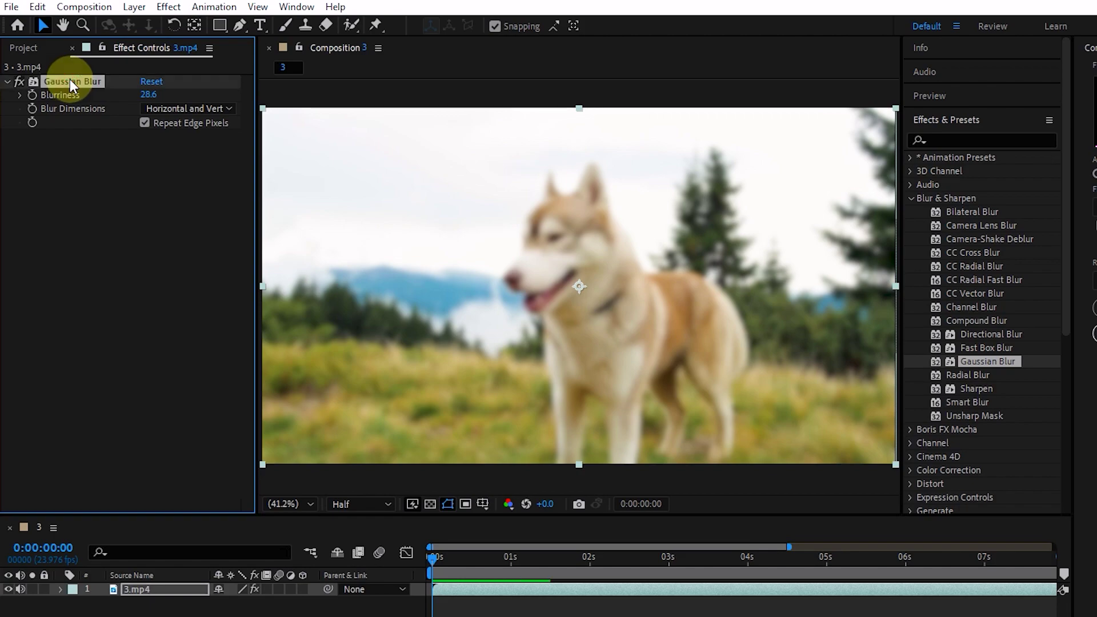
key("Delete")
left_click_drag(984, 346, 547, 291)
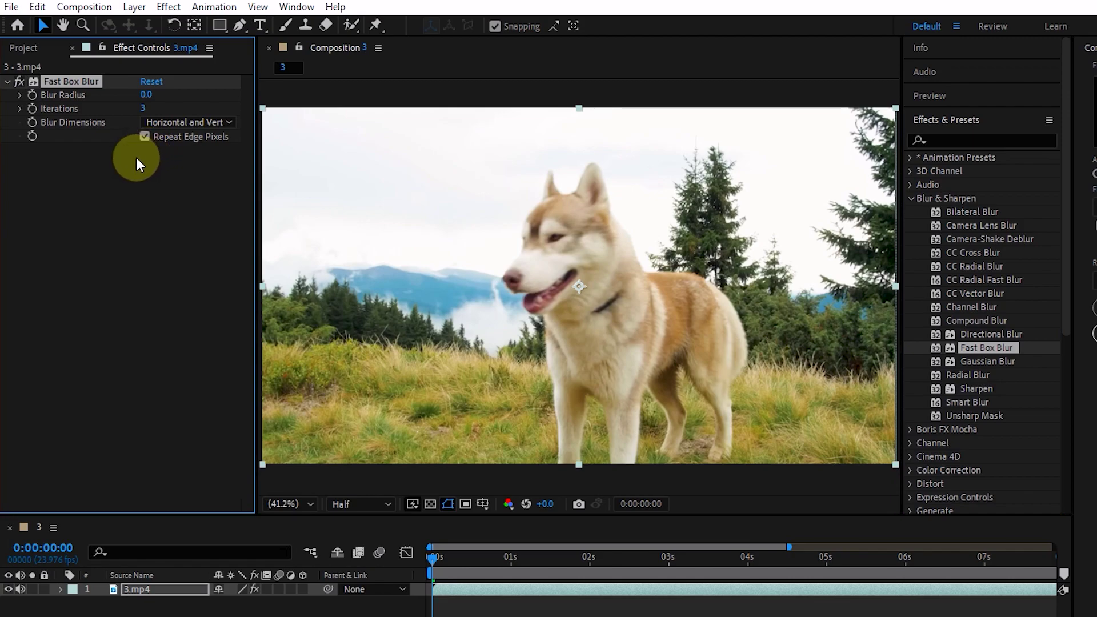
Set Fast Box Blur Radius to 5.0 and Iterations to 24, then try Horizontal-only blurring.
left_click_drag(146, 95, 171, 92)
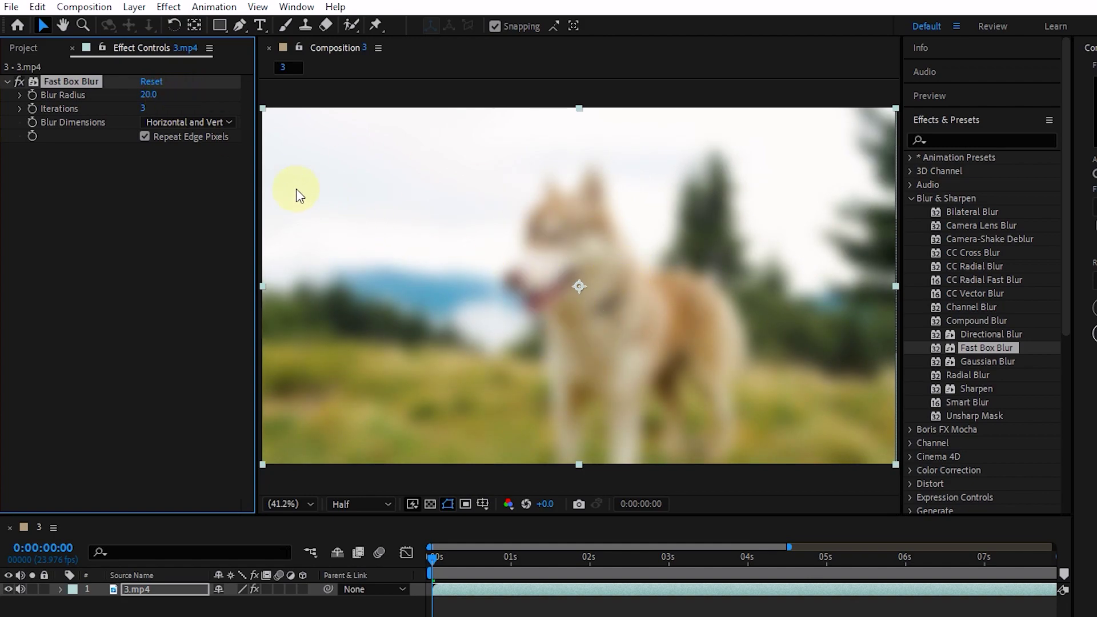
left_click_drag(144, 109, 167, 111)
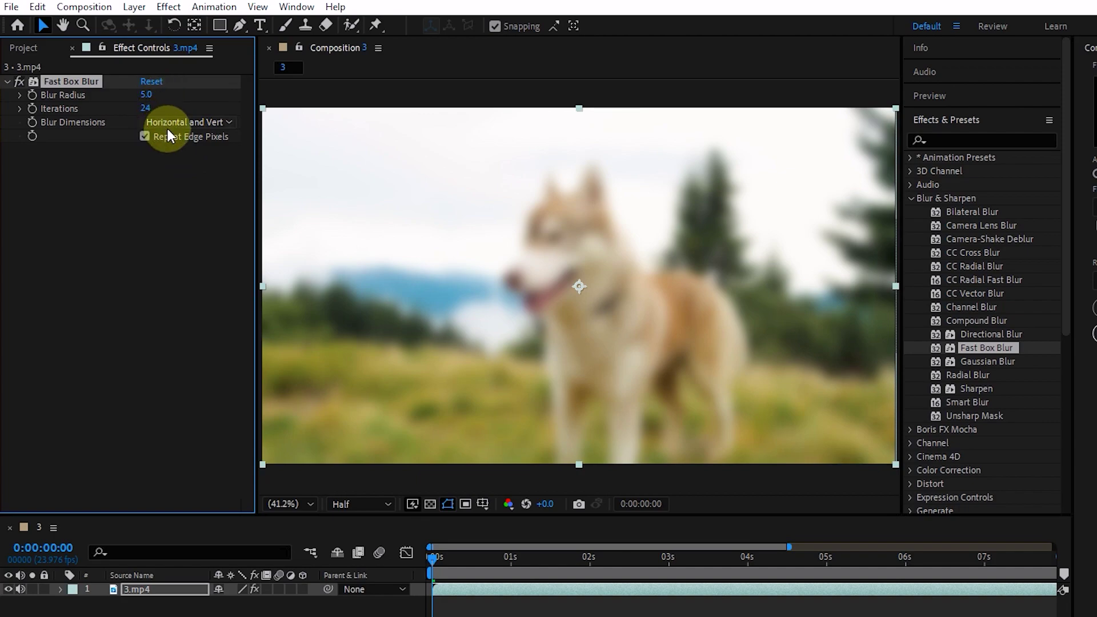
left_click(171, 122)
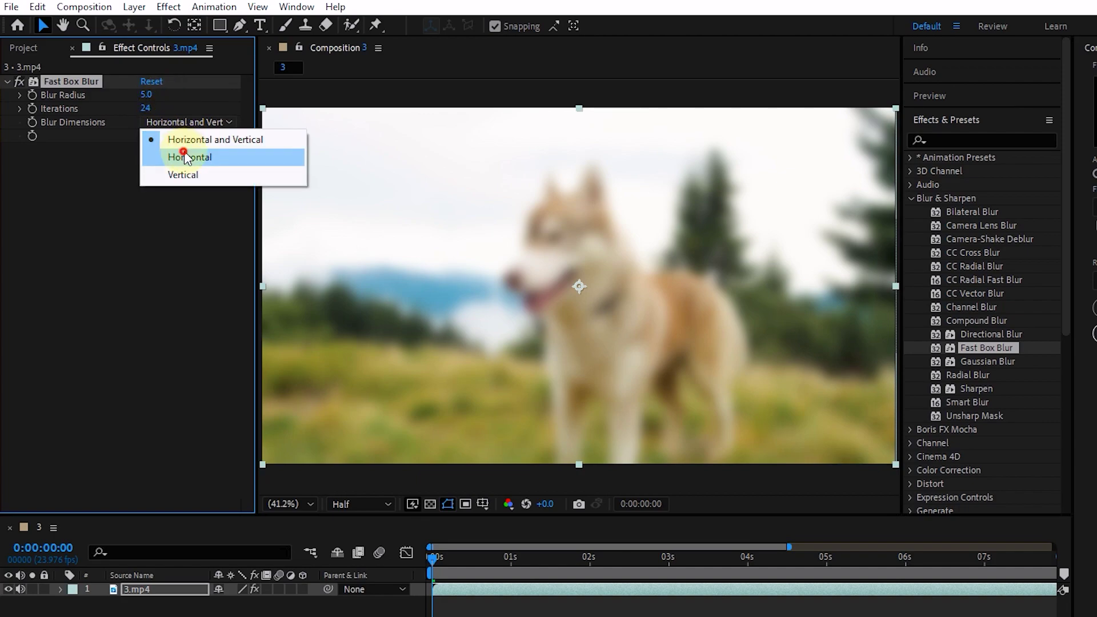
left_click(183, 154)
left_click(183, 123)
Try Vertical-only, return Blur Dimensions to Horizontal and Vertical, and toggle Repeat Edge Pixels, ending off.
left_click(189, 175)
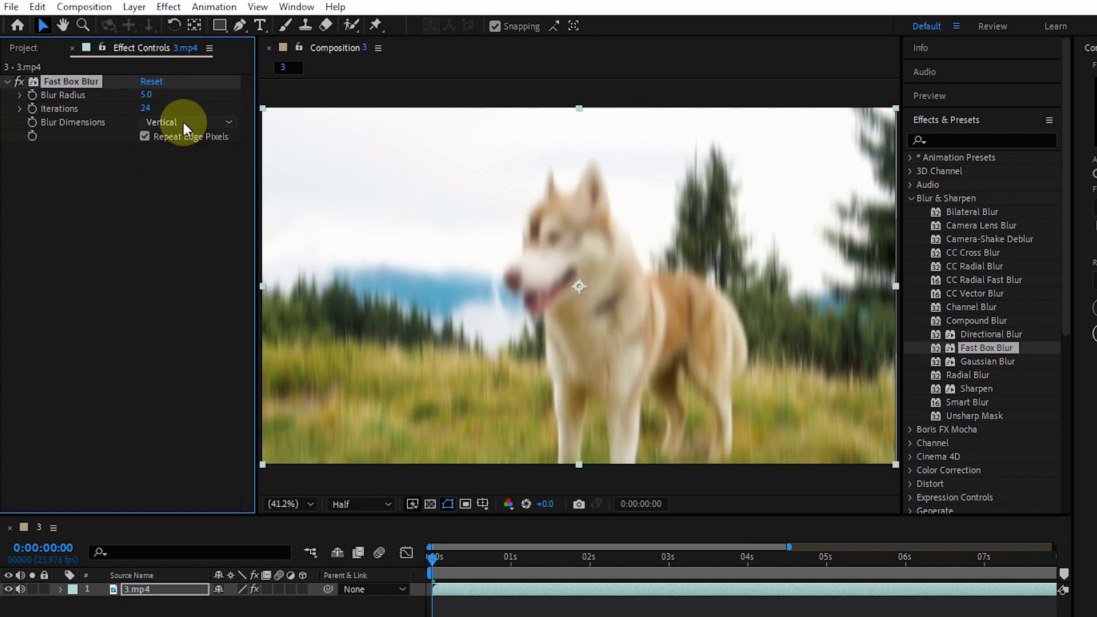
left_click(183, 123)
left_click(186, 140)
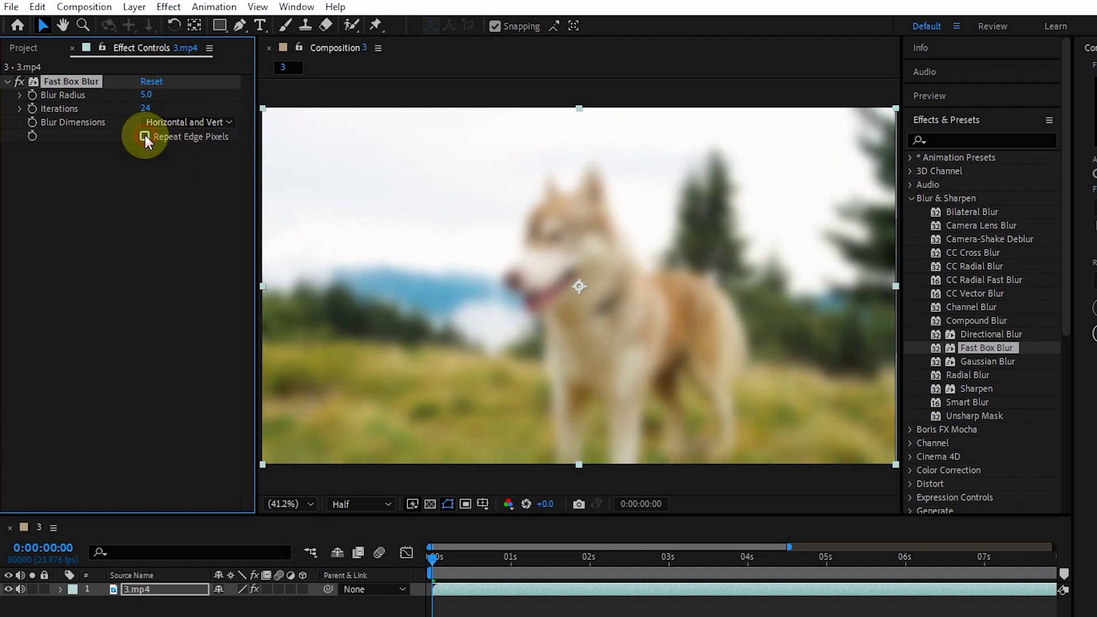
left_click(144, 137)
left_click(145, 137)
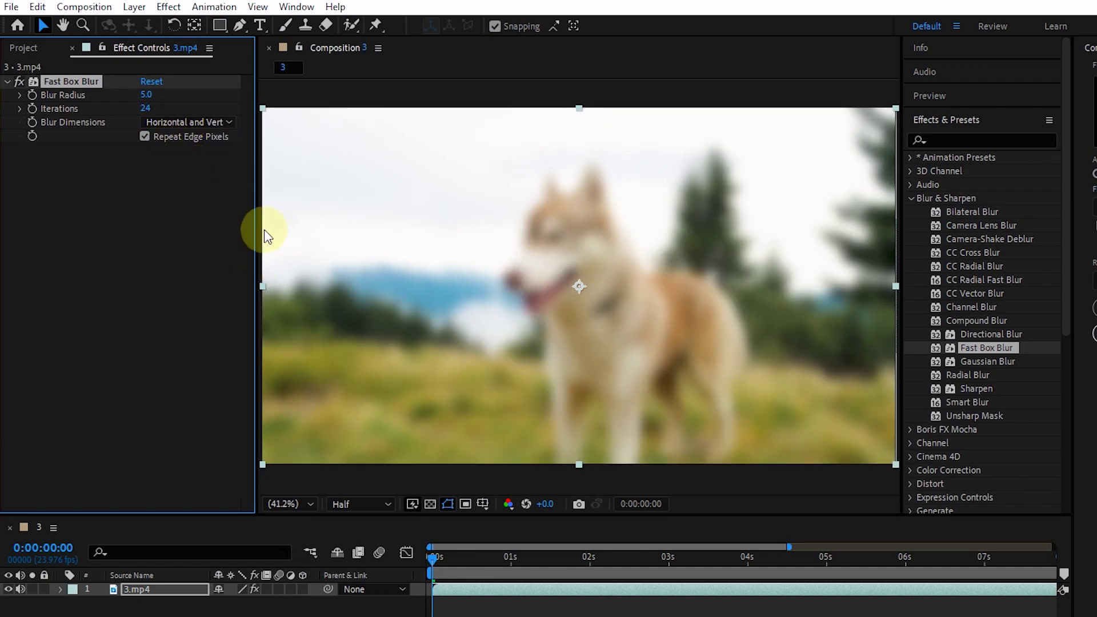
left_click(144, 136)
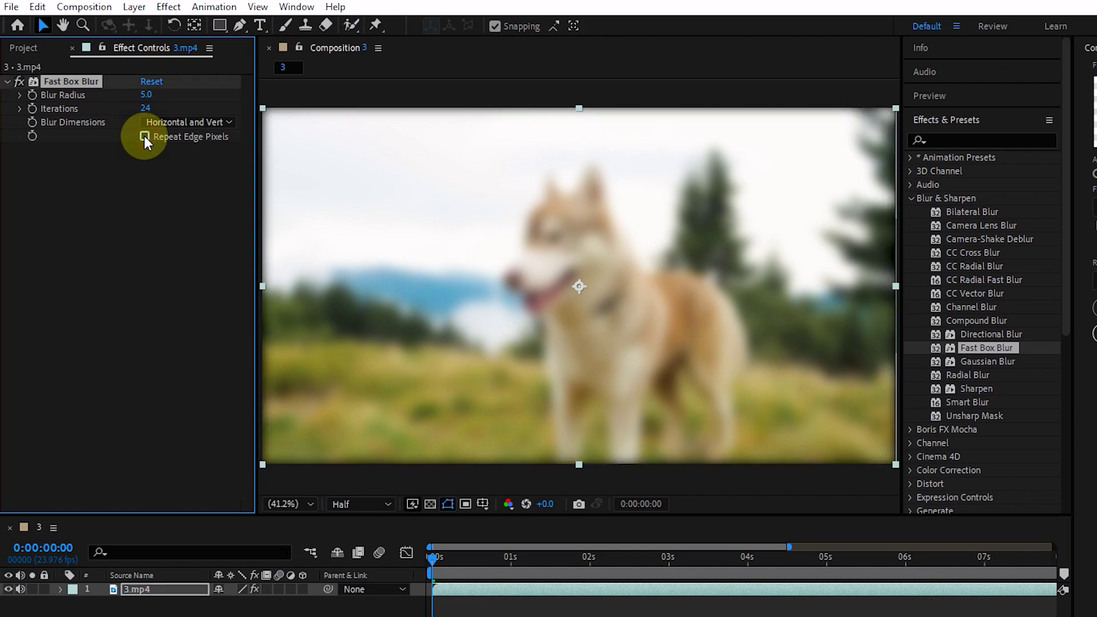